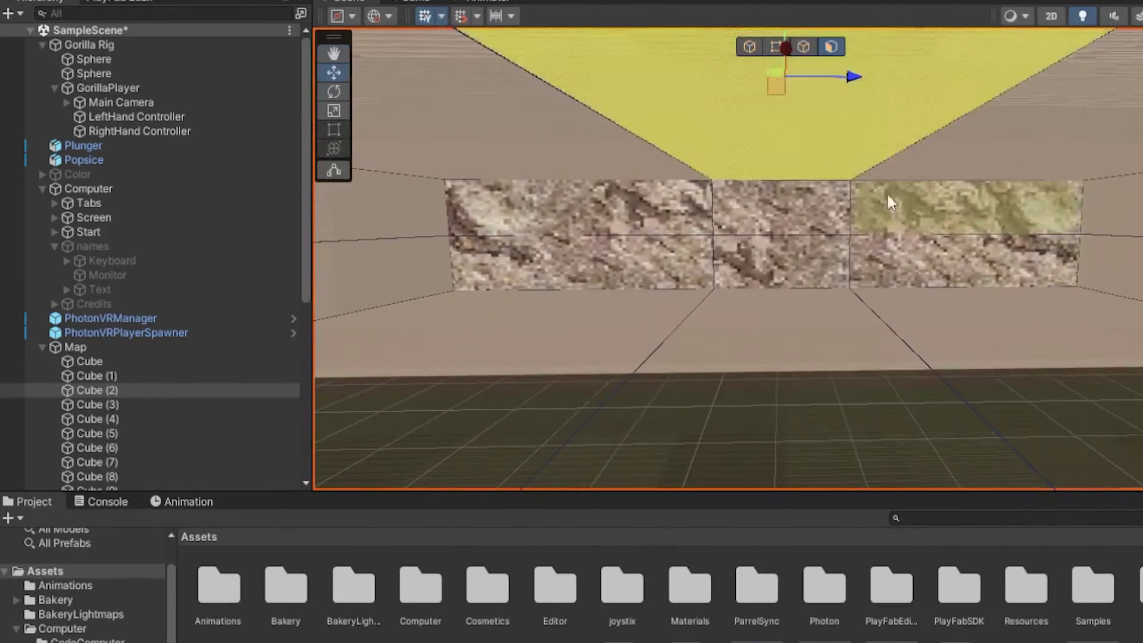
# - Save the scene and add a new 3D cube to it
pyautogui.moveTo(887, 195); pyautogui.dragTo(682, 400, button='right')
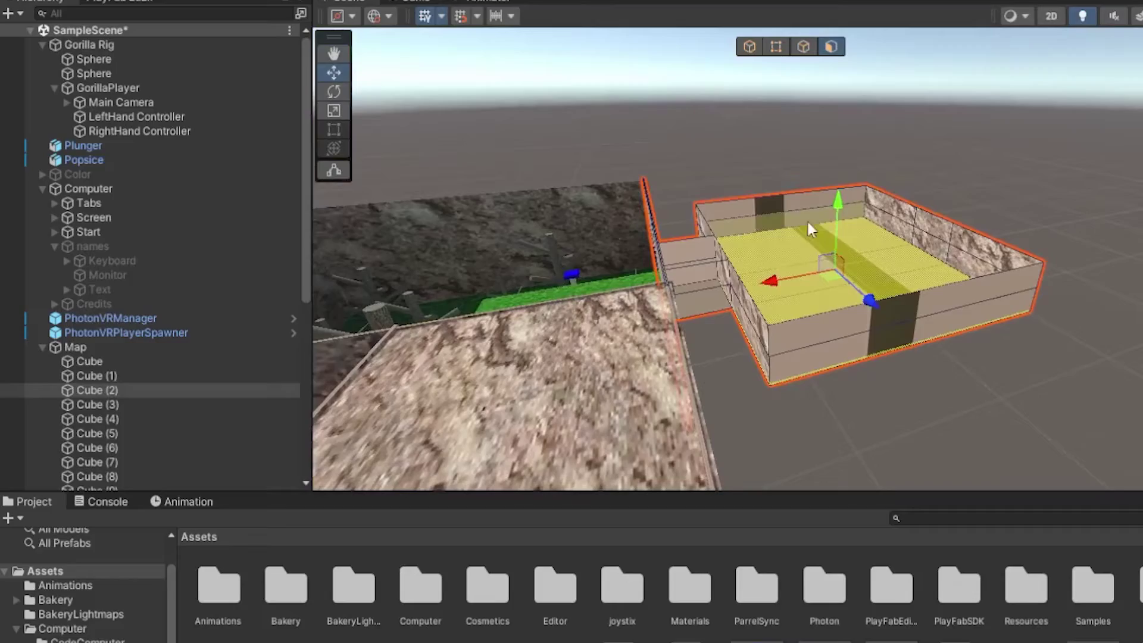
pyautogui.moveTo(681, 398)
pyautogui.mouseDown(button='right')
pyautogui.moveTo(865, 136)
pyautogui.moveTo(985, 154)
pyautogui.moveTo(1041, 133)
pyautogui.moveTo(1116, 191)
pyautogui.mouseUp(button='right')
pyautogui.hotkey('ctrl', 's')
pyautogui.click(10, 14)
pyautogui.moveTo(108, 73)
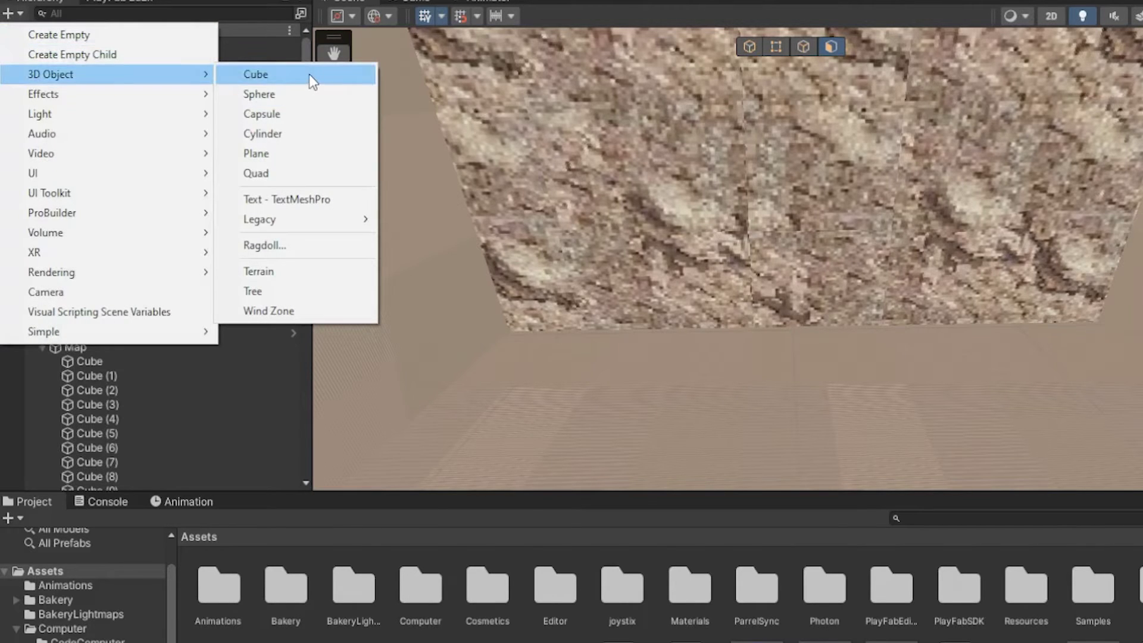
pyautogui.click(309, 75)
pyautogui.scroll(5, 742, 46)
pyautogui.scroll(3, 742, 46)
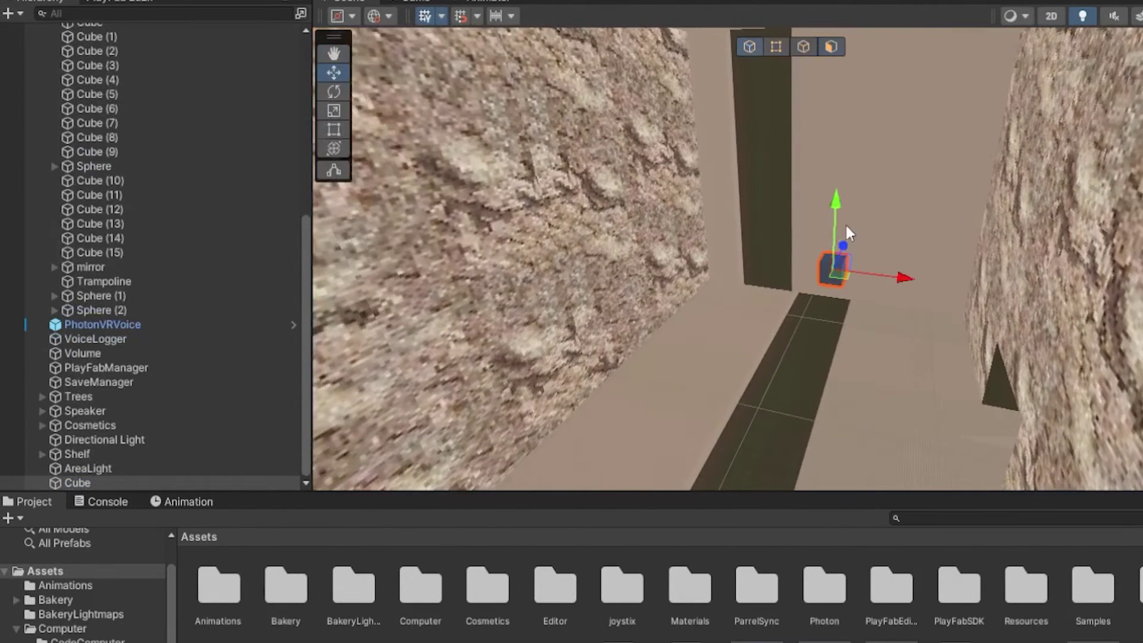
# - Scale the cube up and stretch it wider into a large block across the room
pyautogui.press('r')
pyautogui.moveTo(845, 232); pyautogui.dragTo(879, 255, button='middle')
pyautogui.press('f')
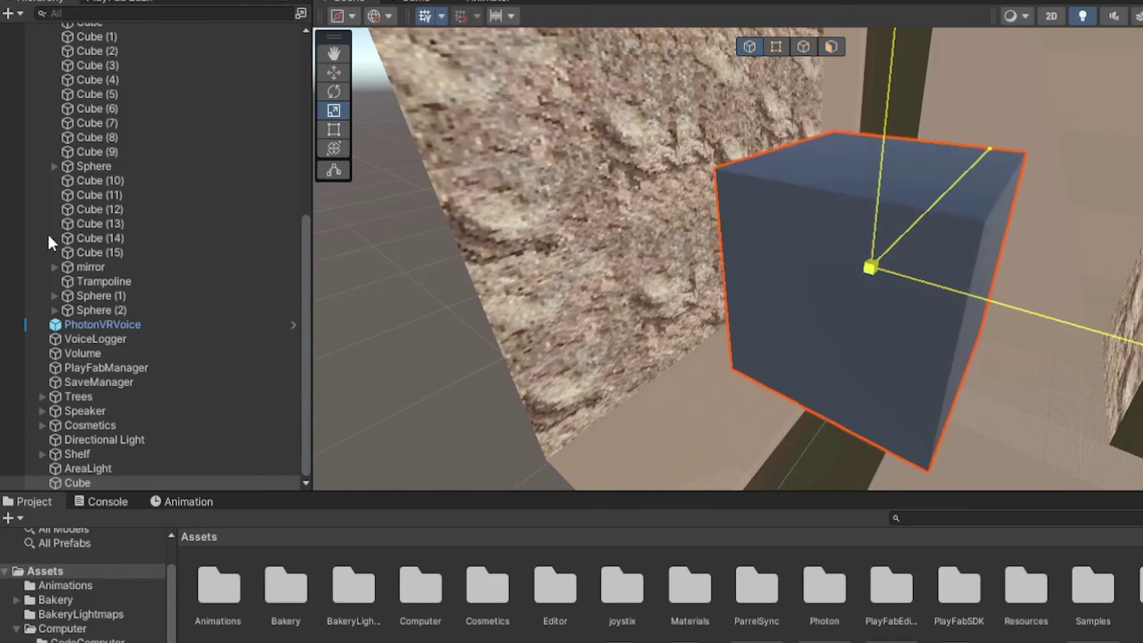
pyautogui.scroll(-3, 826, 262)
pyautogui.scroll(2, 913, 266)
pyautogui.scroll(5, 914, 267)
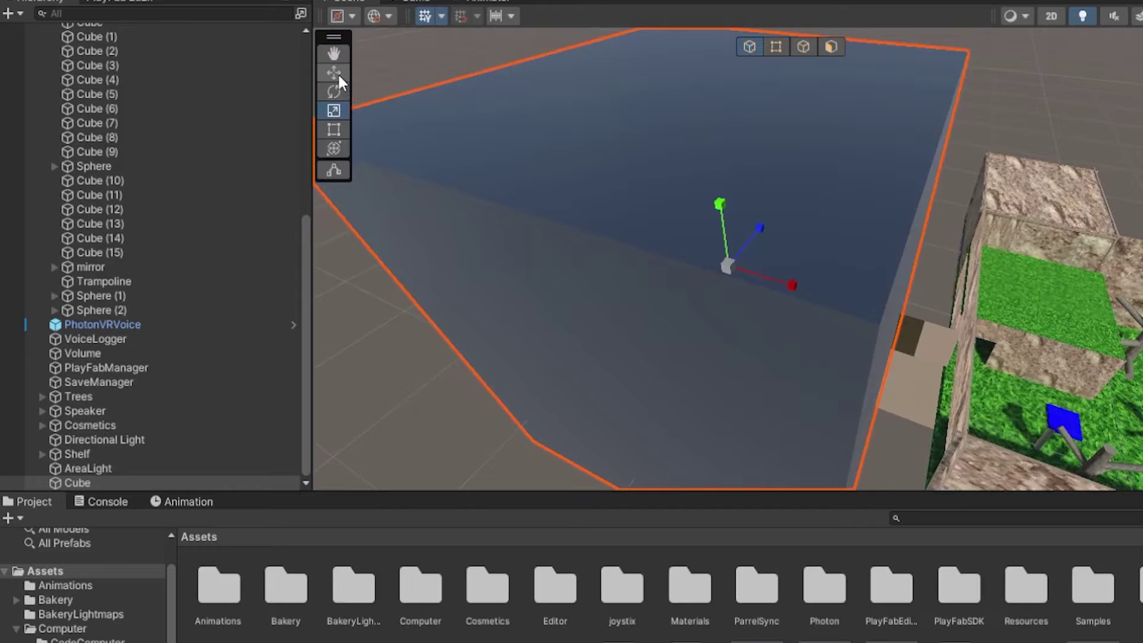
pyautogui.moveTo(774, 301)
pyautogui.mouseDown(button='right')
pyautogui.moveTo(578, 129)
pyautogui.moveTo(378, 148)
pyautogui.mouseUp(button='right')
pyautogui.press('t')
pyautogui.moveTo(863, 302); pyautogui.dragTo(906, 302)
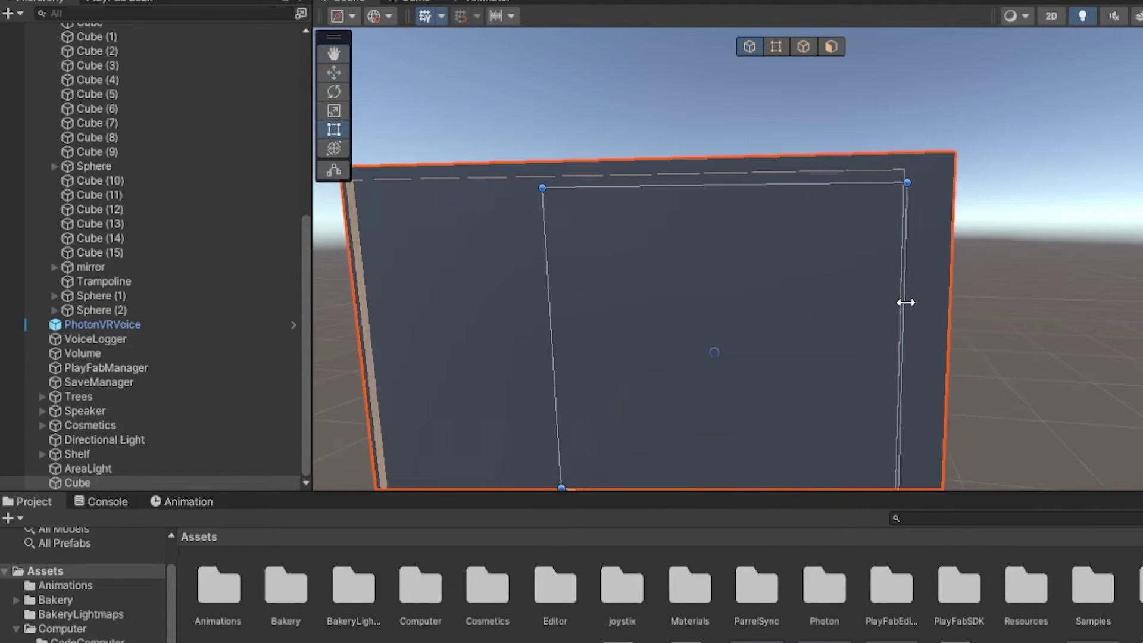
pyautogui.moveTo(906, 303)
pyautogui.mouseDown(button='right')
pyautogui.moveTo(888, 492)
pyautogui.moveTo(867, 260)
pyautogui.mouseUp(button='right')
pyautogui.press('w')
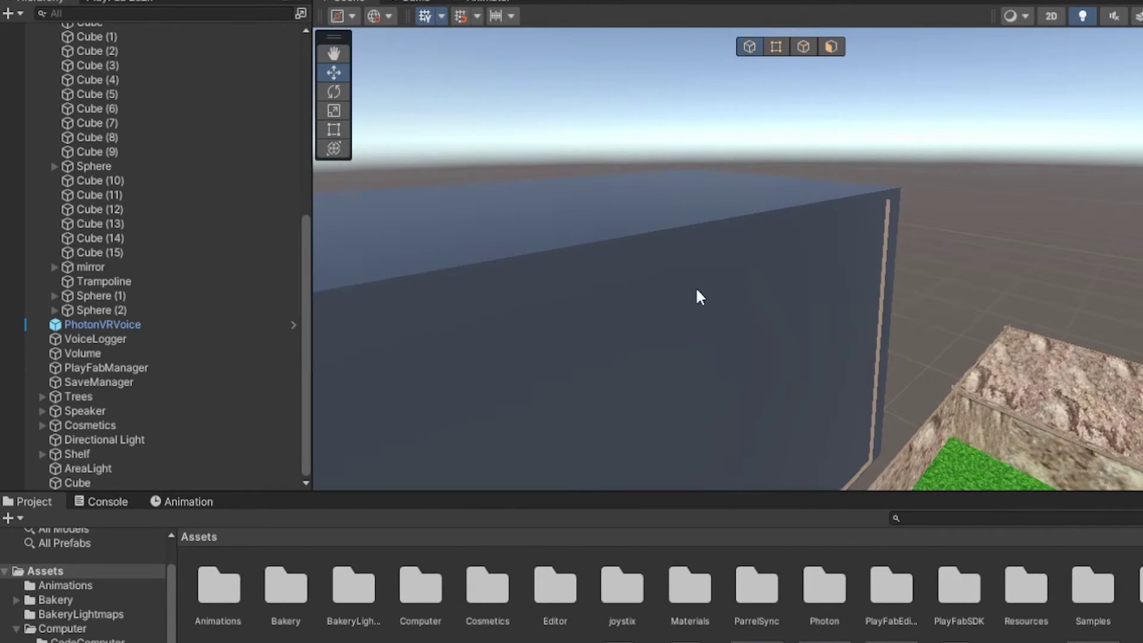
pyautogui.click(697, 297)
pyautogui.moveTo(697, 297)
pyautogui.mouseDown(button='right')
pyautogui.moveTo(942, 383)
pyautogui.moveTo(817, 230)
pyautogui.moveTo(610, 313)
pyautogui.moveTo(1000, 179)
pyautogui.moveTo(847, 182)
pyautogui.moveTo(746, 205)
pyautogui.mouseUp(button='right')
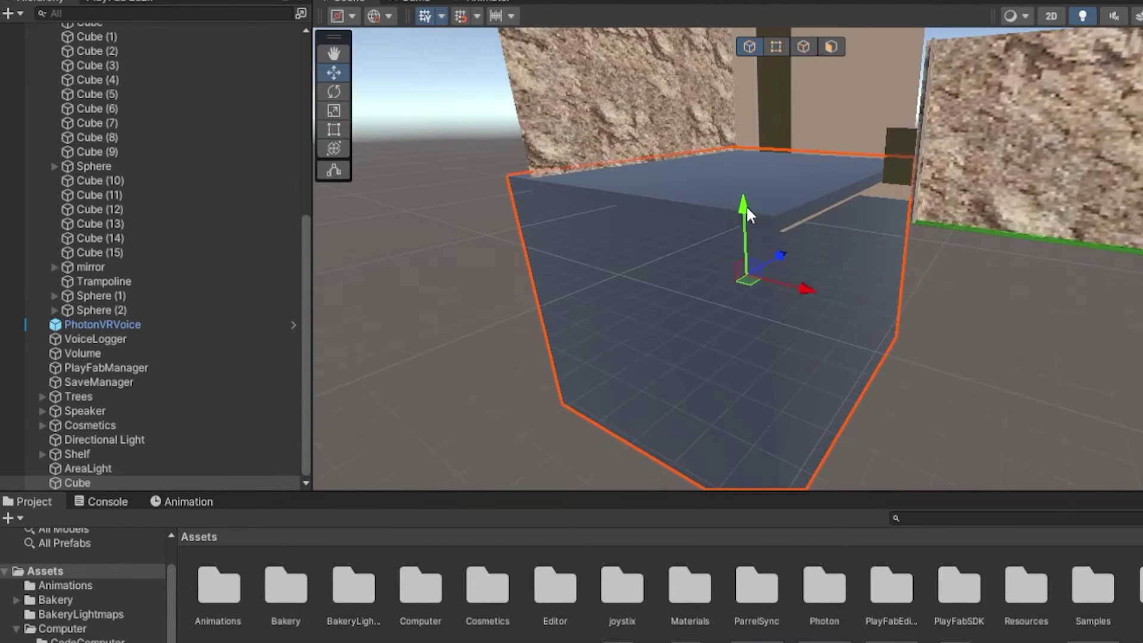
# - Drop the big cube until its top sits just under the room's floor
pyautogui.moveTo(746, 205); pyautogui.dragTo(740, 224)
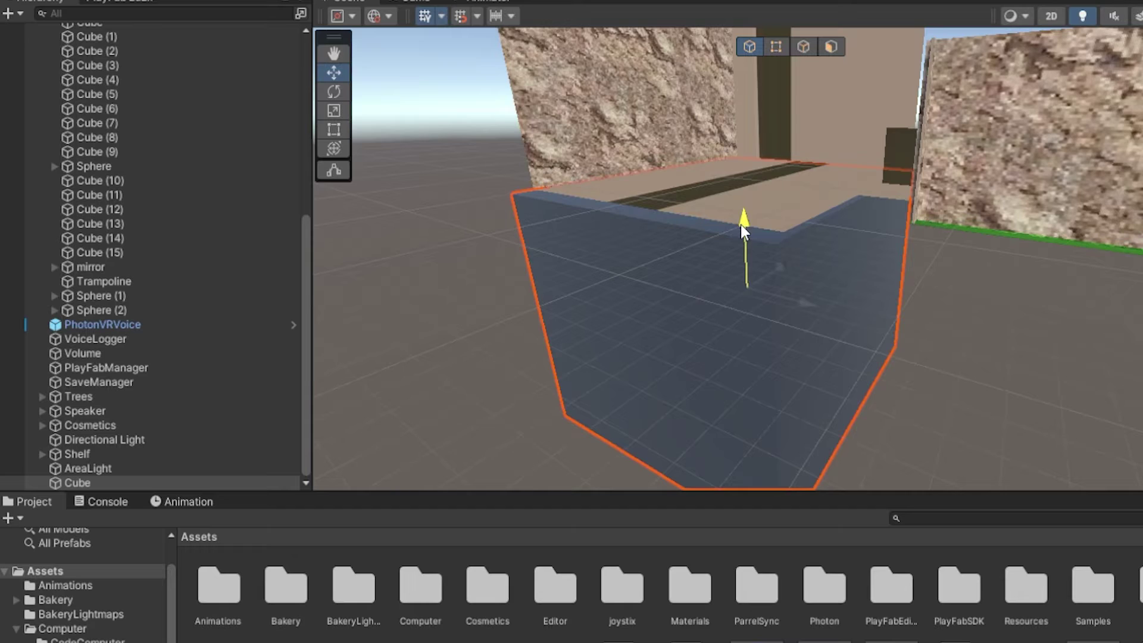
pyautogui.scroll(3, 746, 233)
pyautogui.scroll(3, 756, 240)
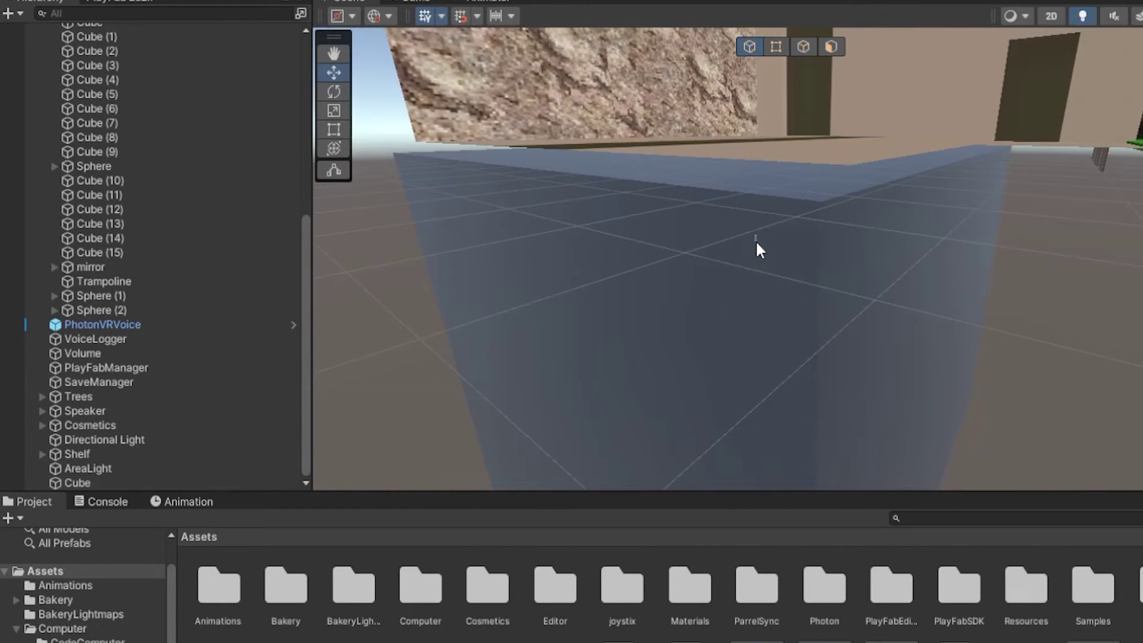
pyautogui.click(759, 238)
pyautogui.moveTo(760, 241); pyautogui.dragTo(779, 243)
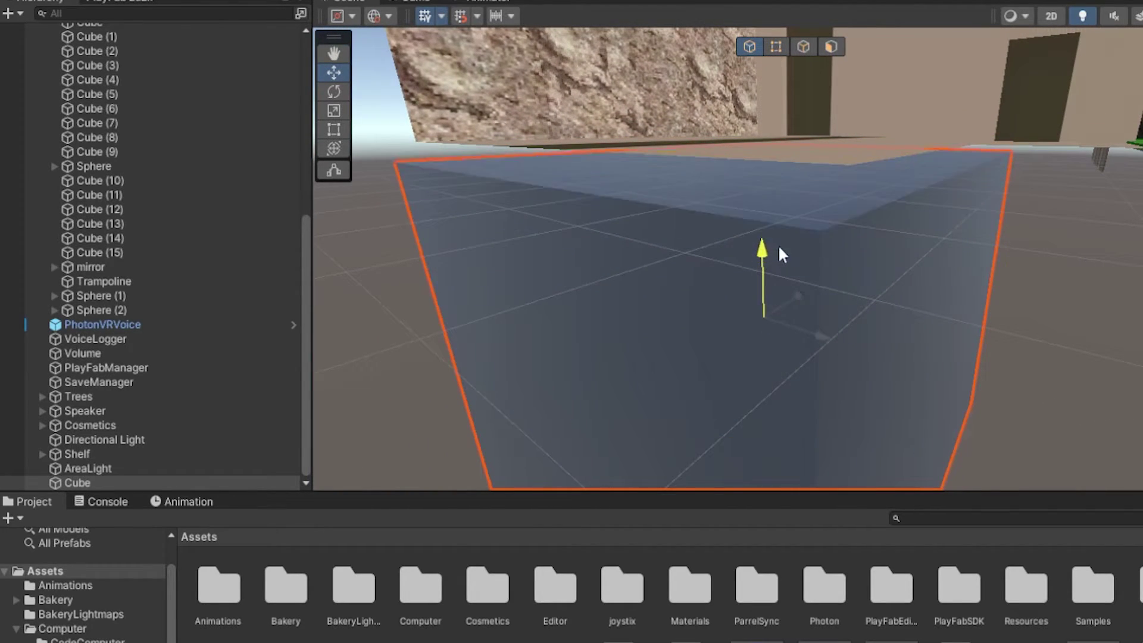
pyautogui.scroll(-3, 716, 364)
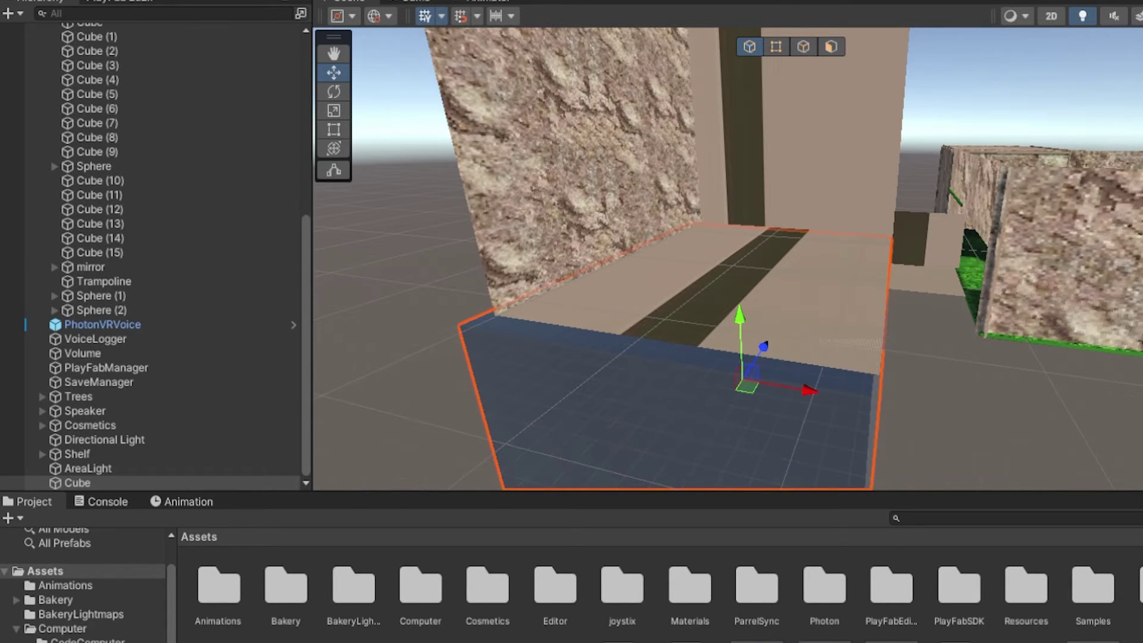
pyautogui.rightClick(622, 590)
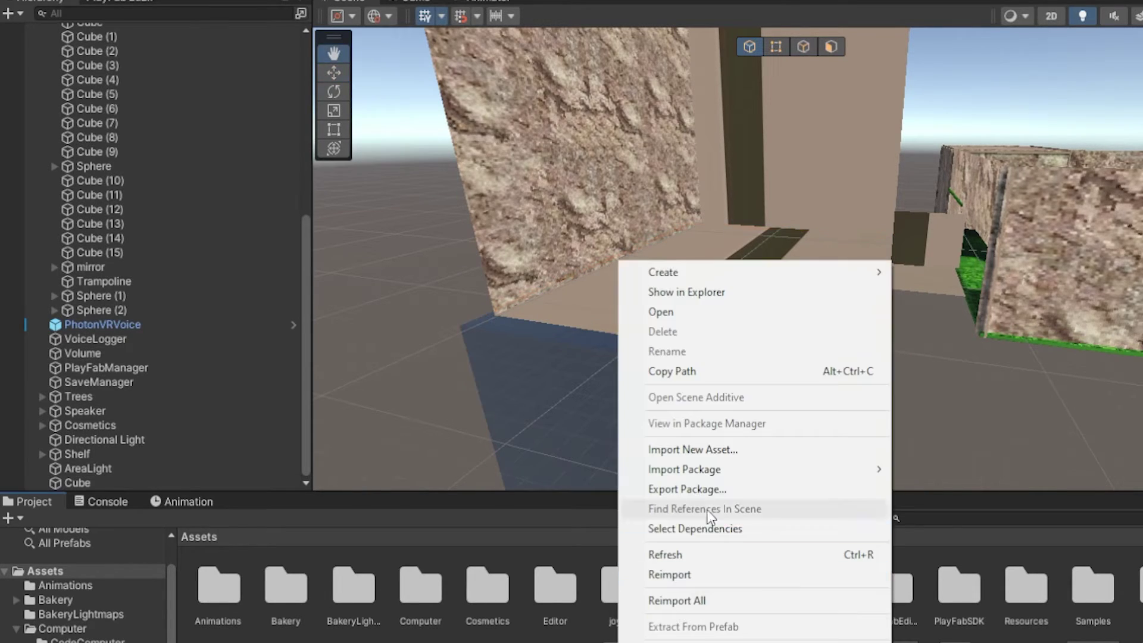
pyautogui.click(749, 451)
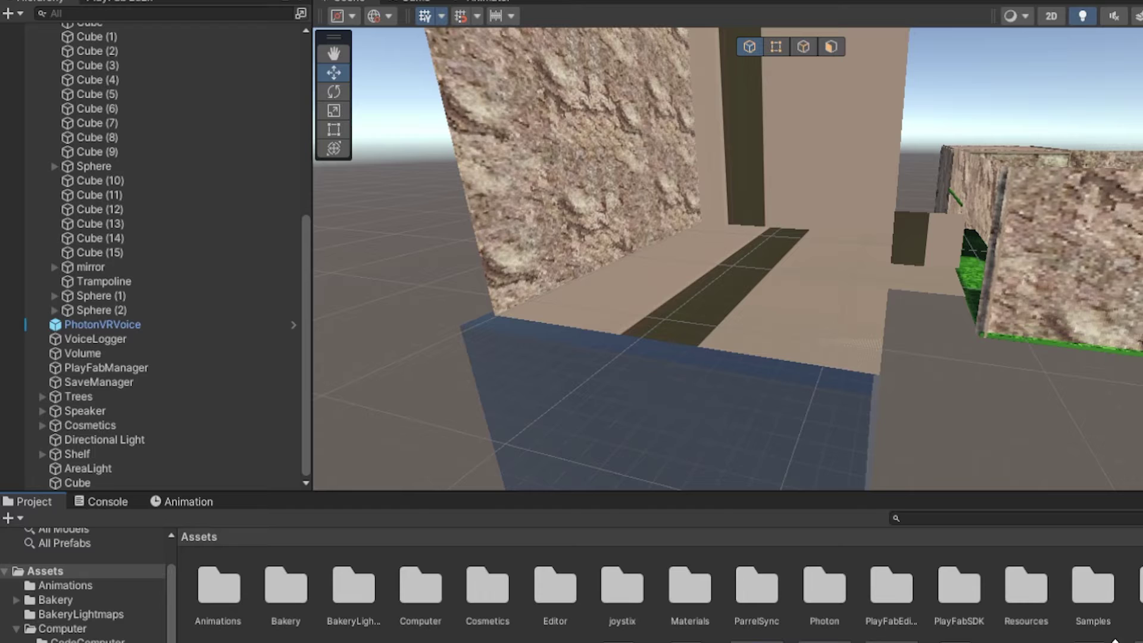
# - Rename the block Lava and attach the LavaRise script to it
pyautogui.click(655, 422)
pyautogui.click(893, 32)
pyautogui.write('LavaRise')
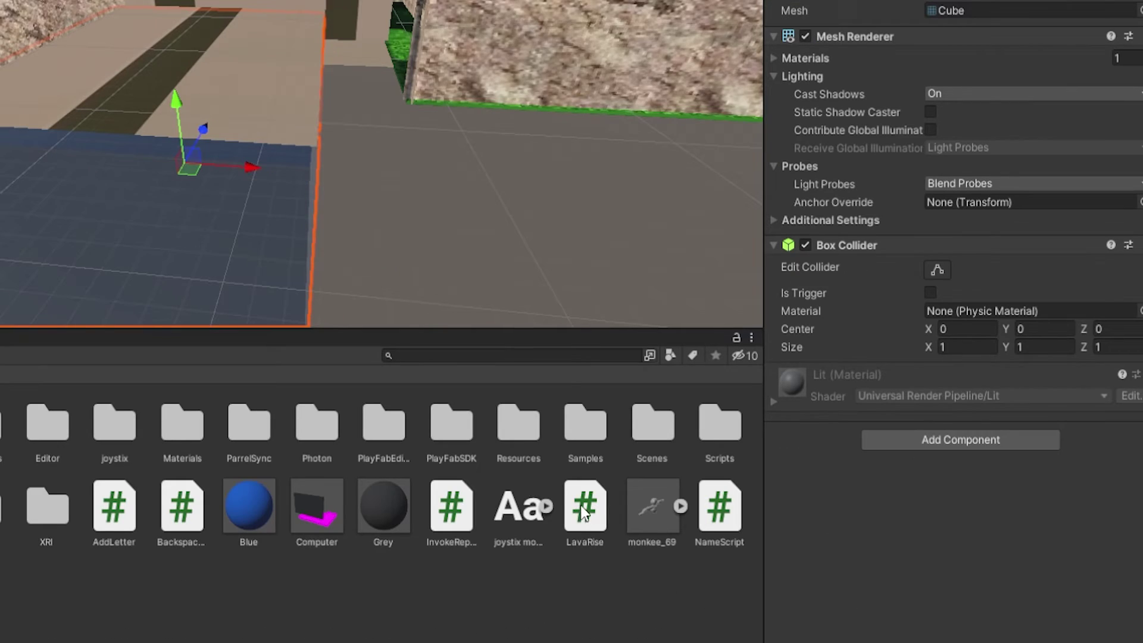
pyautogui.moveTo(597, 539); pyautogui.dragTo(886, 530)
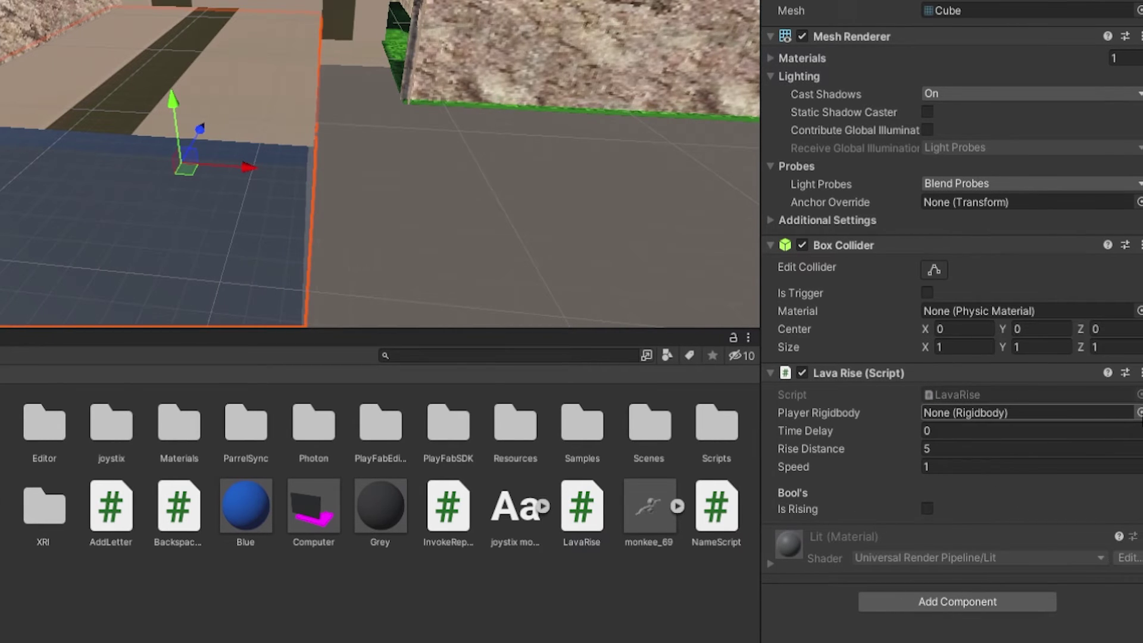
# - Assign GorillaPlayer as LavaRise's Player Rigidbody, with a time delay of 5
pyautogui.click(1140, 413)
pyautogui.doubleClick(1077, 399)
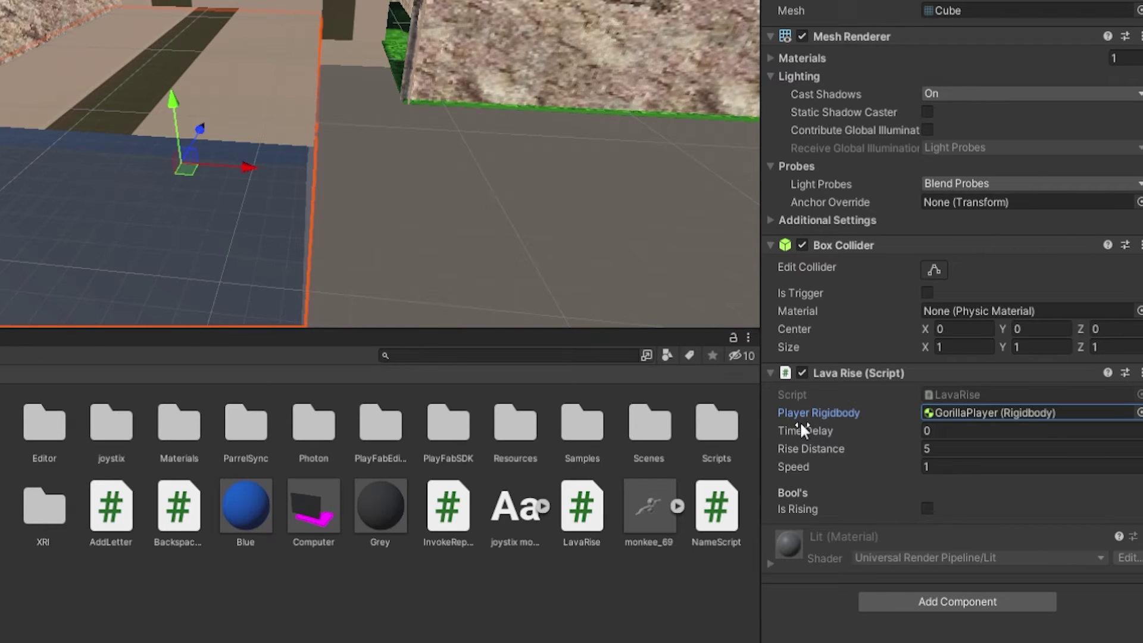
pyautogui.moveTo(203, 300); pyautogui.dragTo(288, 167, button='right')
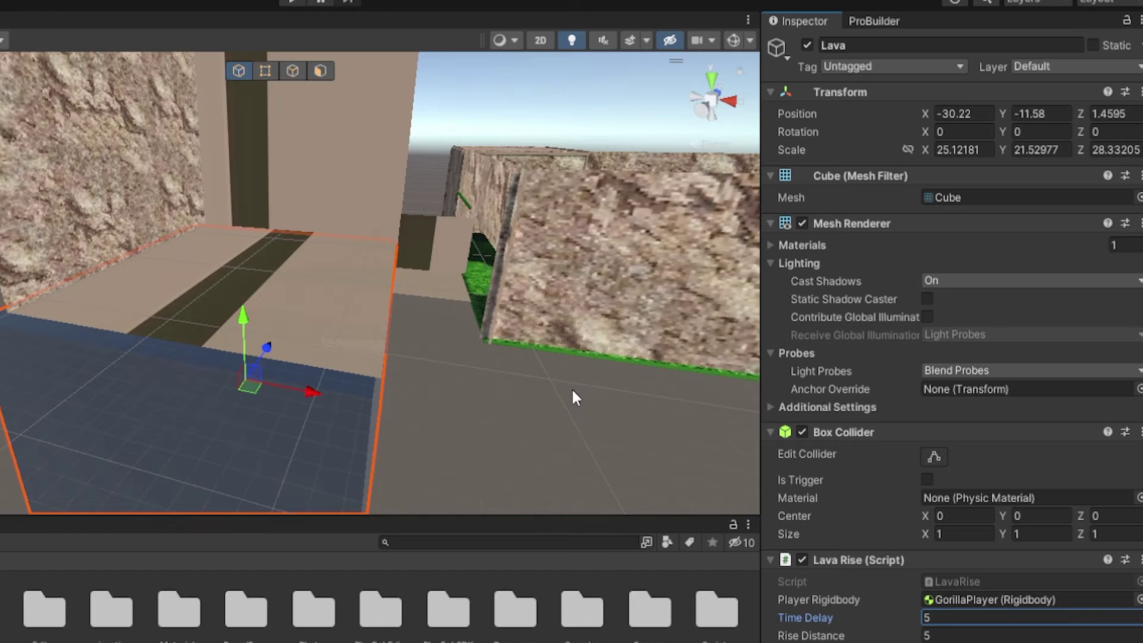
# - Set the Lava cube's Transform Position Y to -11, below the room floor
pyautogui.moveTo(572, 388); pyautogui.dragTo(491, 360, button='right')
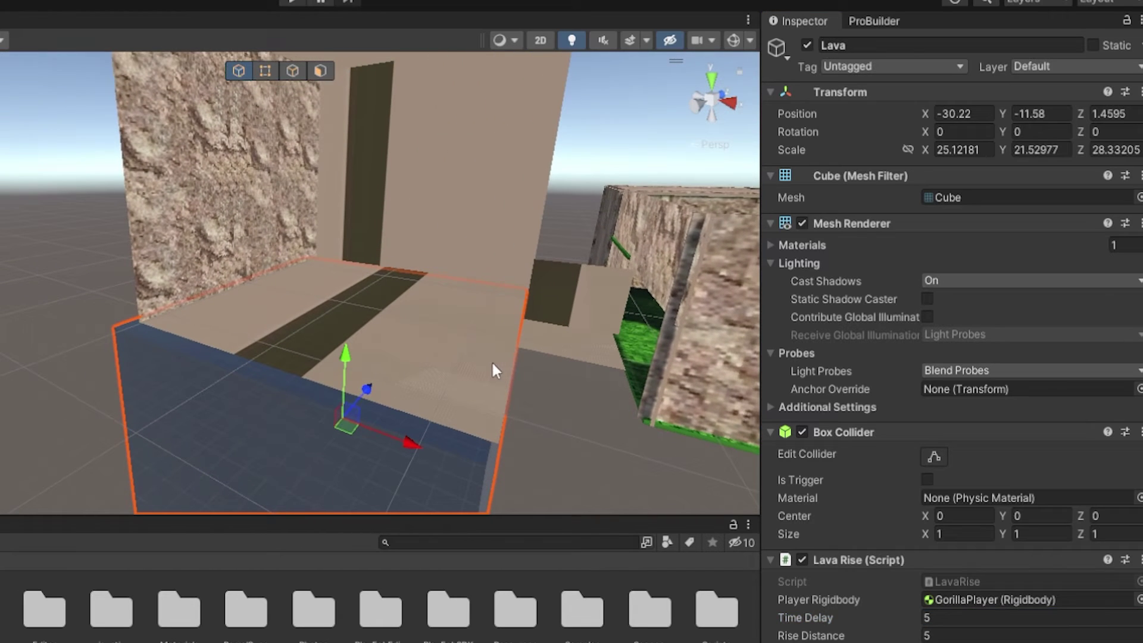
pyautogui.moveTo(999, 108); pyautogui.dragTo(942, 113)
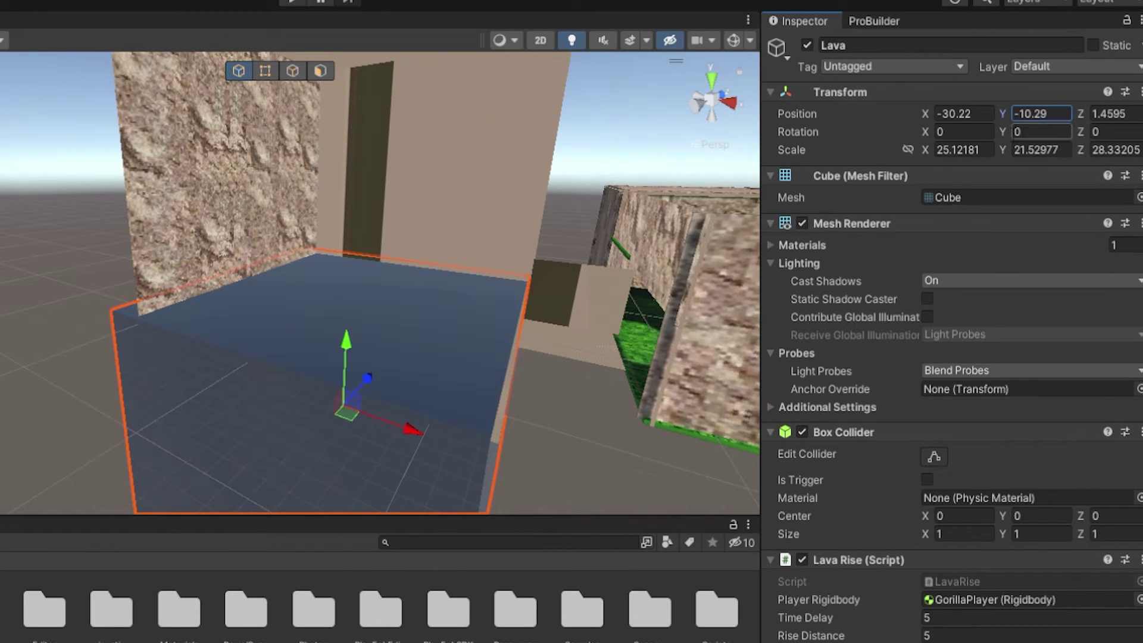
pyautogui.moveTo(715, 295); pyautogui.dragTo(741, 292, button='right')
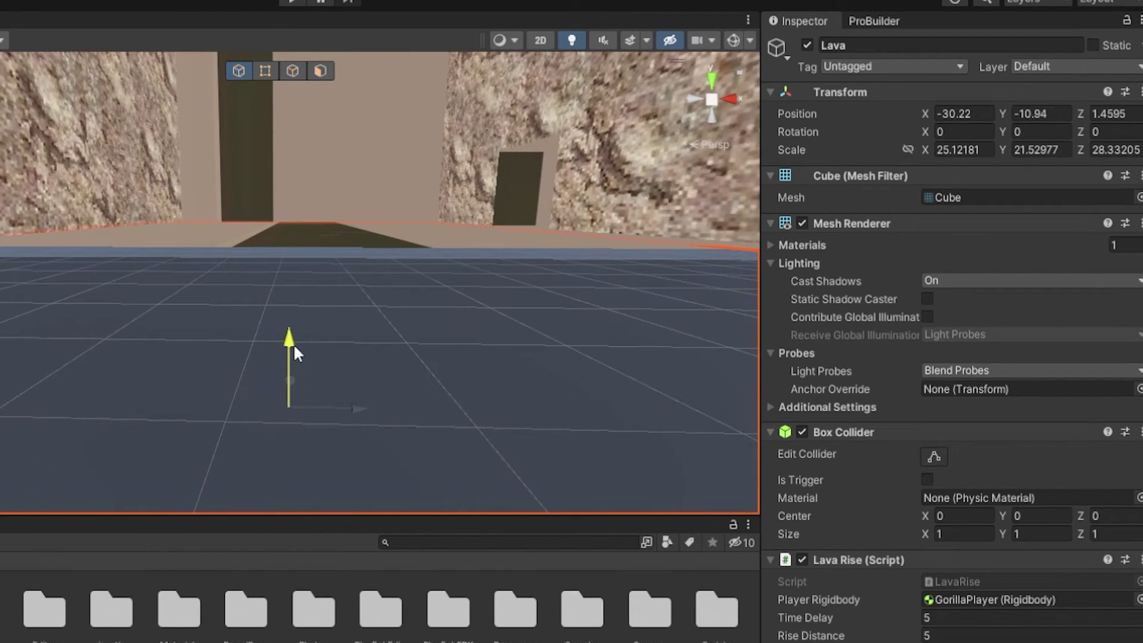
pyautogui.moveTo(294, 352); pyautogui.dragTo(295, 337)
pyautogui.click(1037, 114)
pyautogui.write('-')
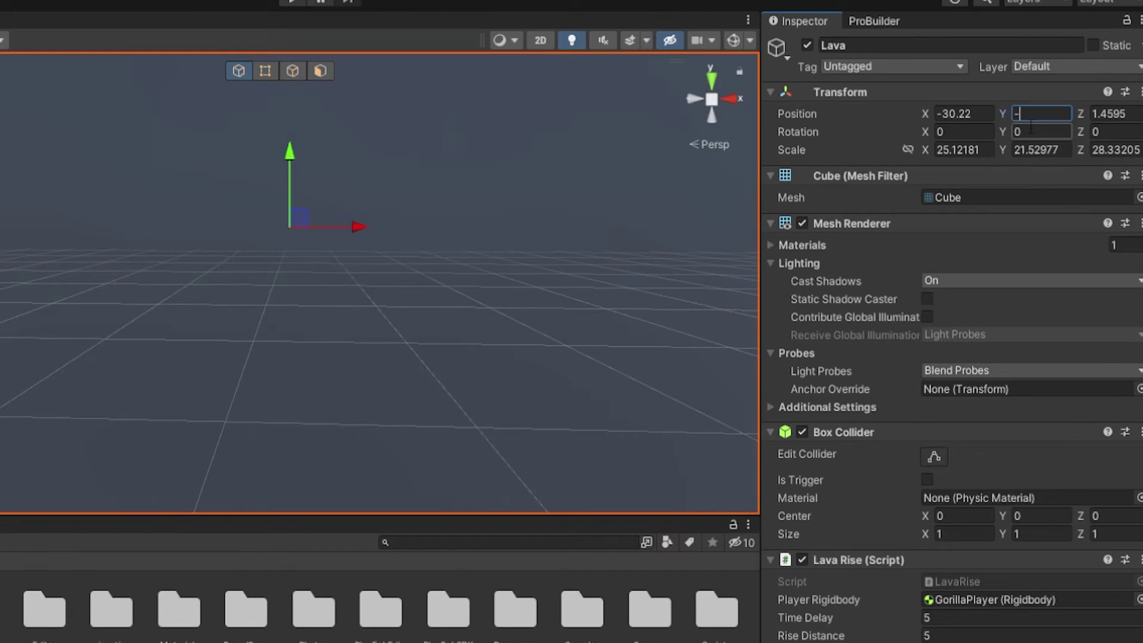
pyautogui.write('11')
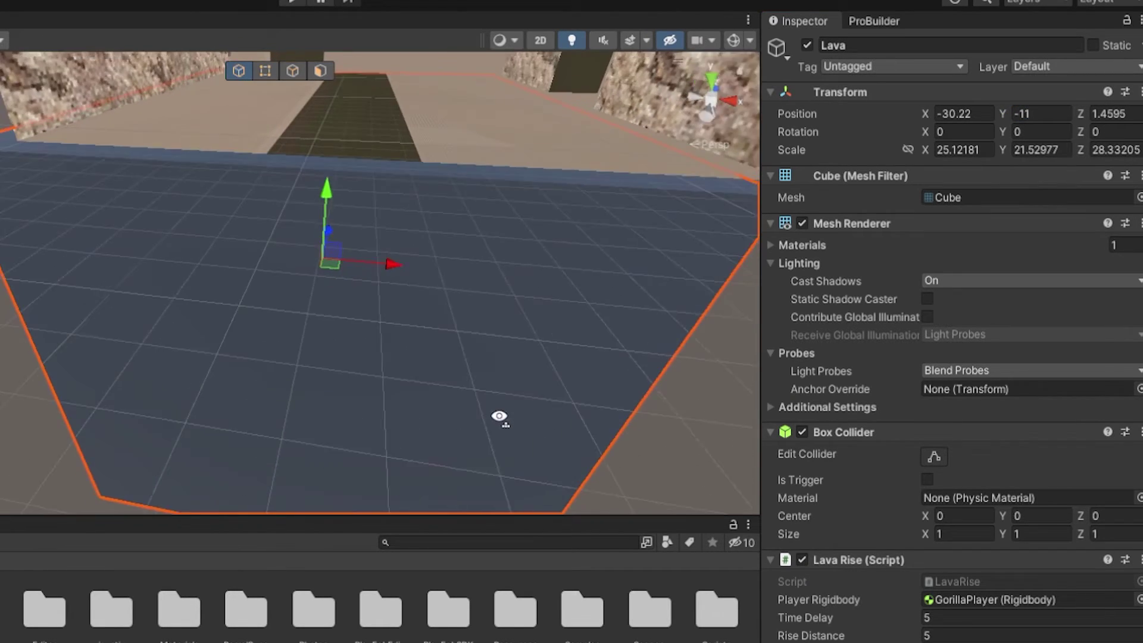
# - Test-raise the Lava cube, undo back to -11, and set Rise Distance to 20
pyautogui.moveTo(500, 416); pyautogui.dragTo(418, 362, button='right')
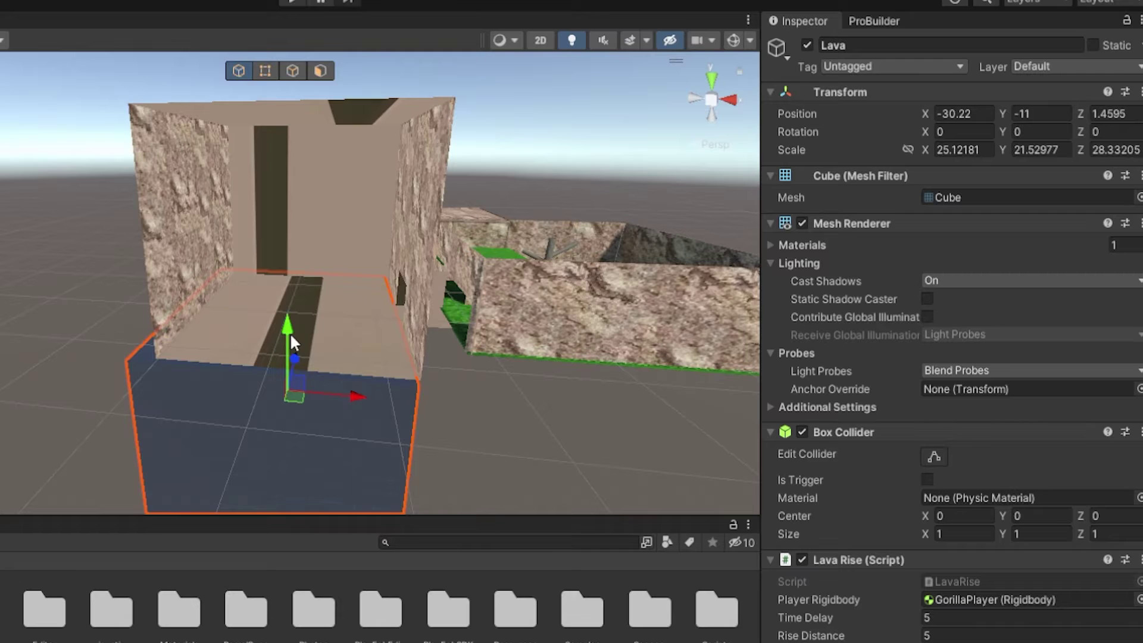
pyautogui.moveTo(290, 332)
pyautogui.mouseDown()
pyautogui.moveTo(274, 164)
pyautogui.moveTo(299, 81)
pyautogui.mouseUp()
pyautogui.moveTo(299, 81); pyautogui.dragTo(302, 164, button='right')
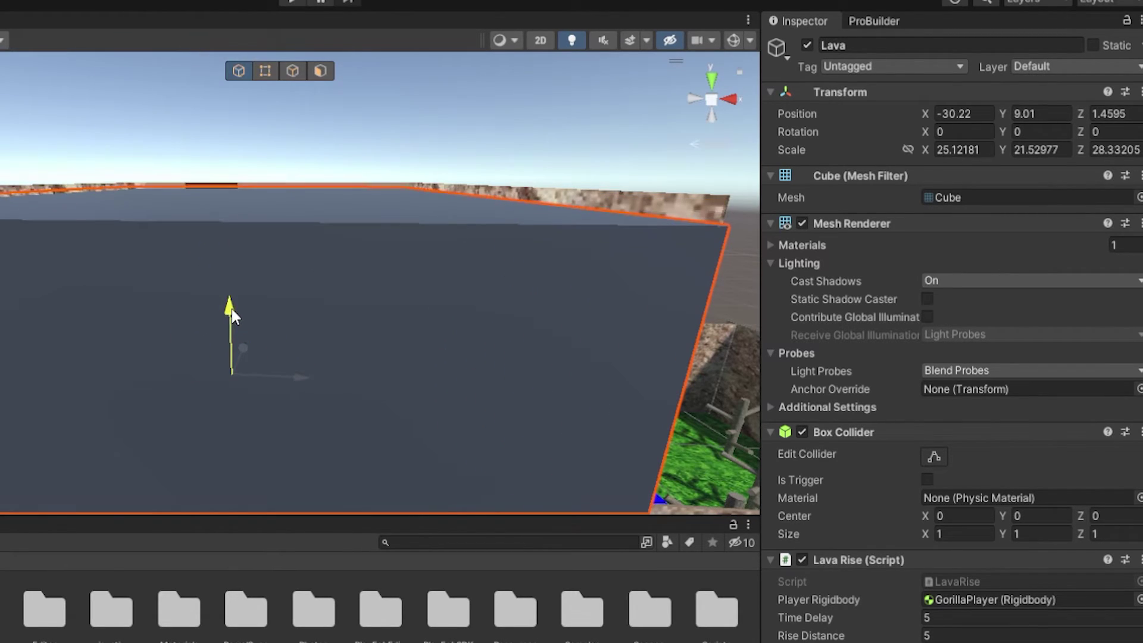
pyautogui.moveTo(225, 317); pyautogui.dragTo(232, 305)
pyautogui.hotkey('ctrl', 'z')
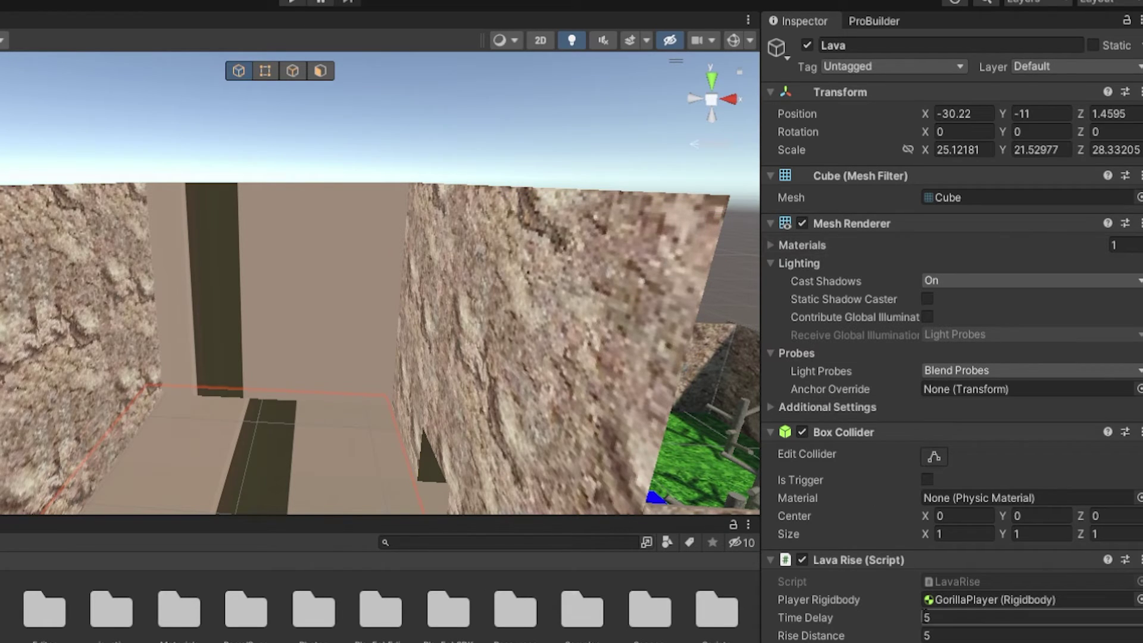
pyautogui.click(949, 633)
pyautogui.write('20')
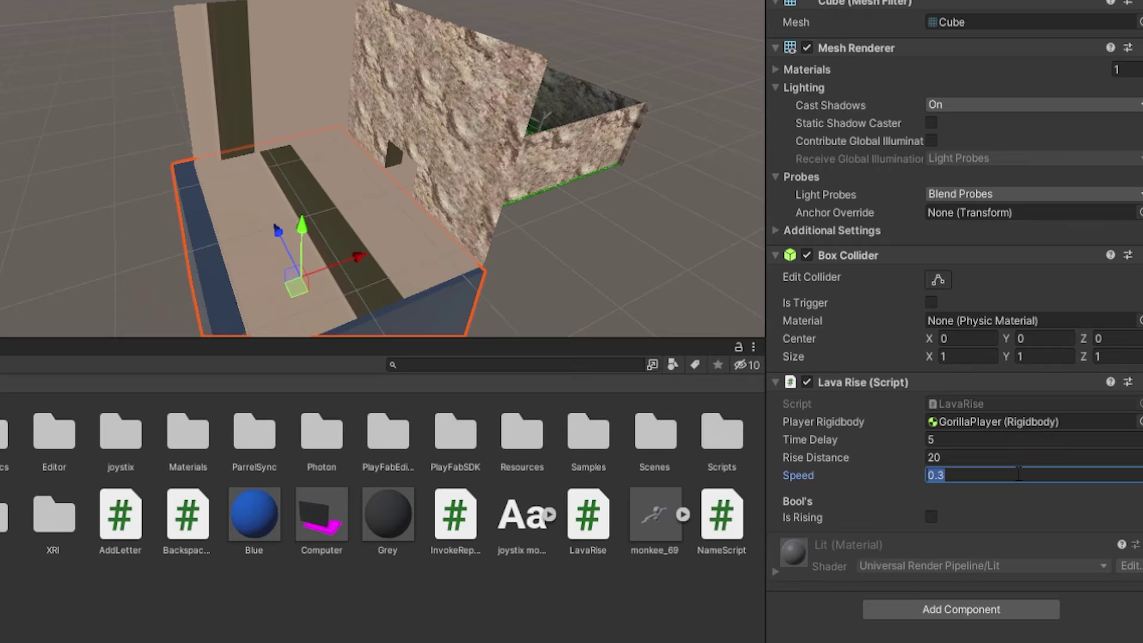
# - Add a Photon View using Reliable Delta Compressed sync and Takeover ownership transfer
pyautogui.click(911, 612)
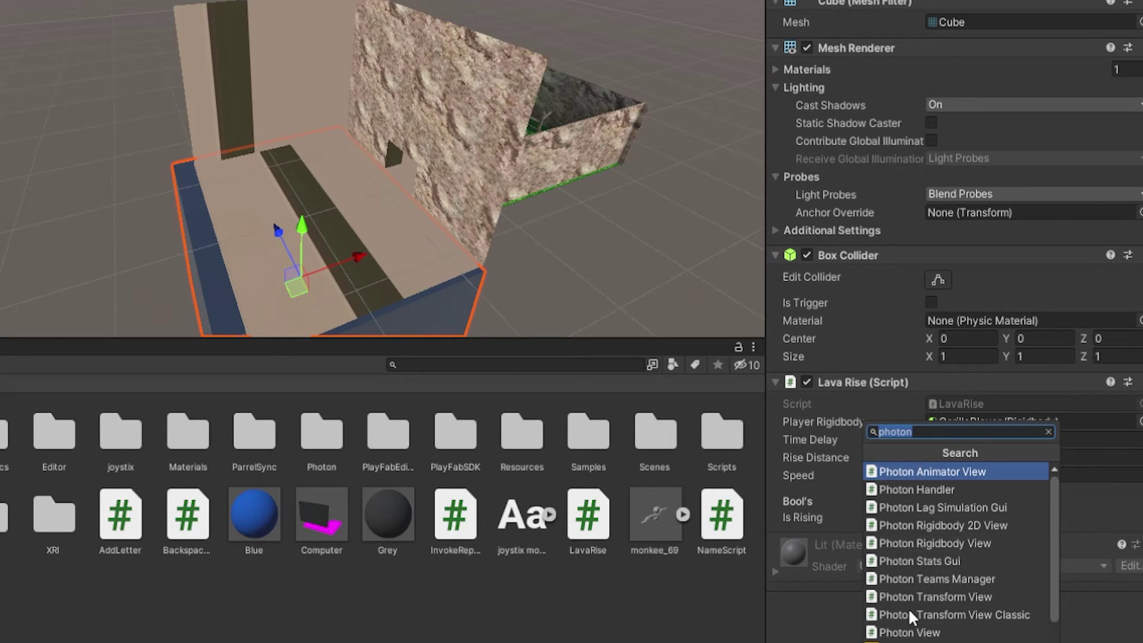
pyautogui.write('pho')
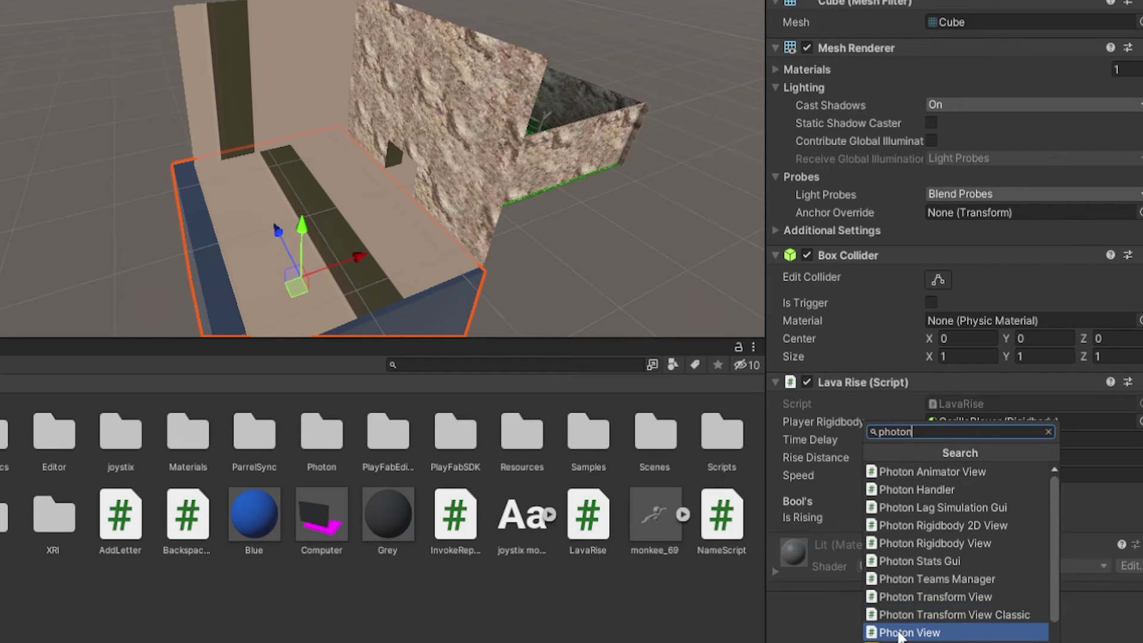
pyautogui.click(909, 632)
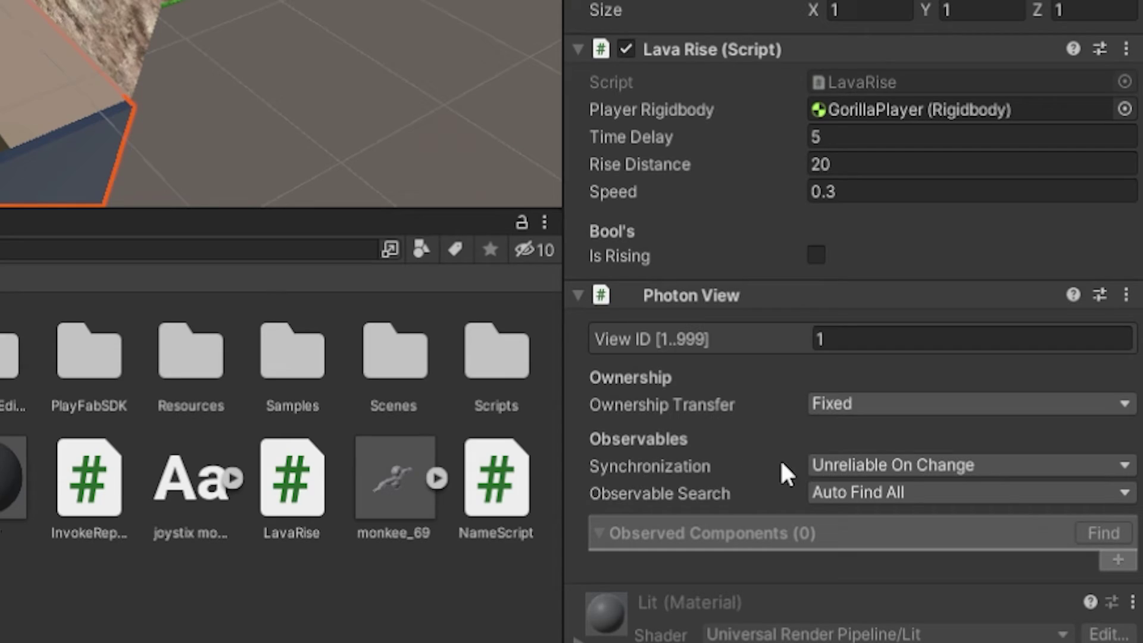
pyautogui.click(846, 465)
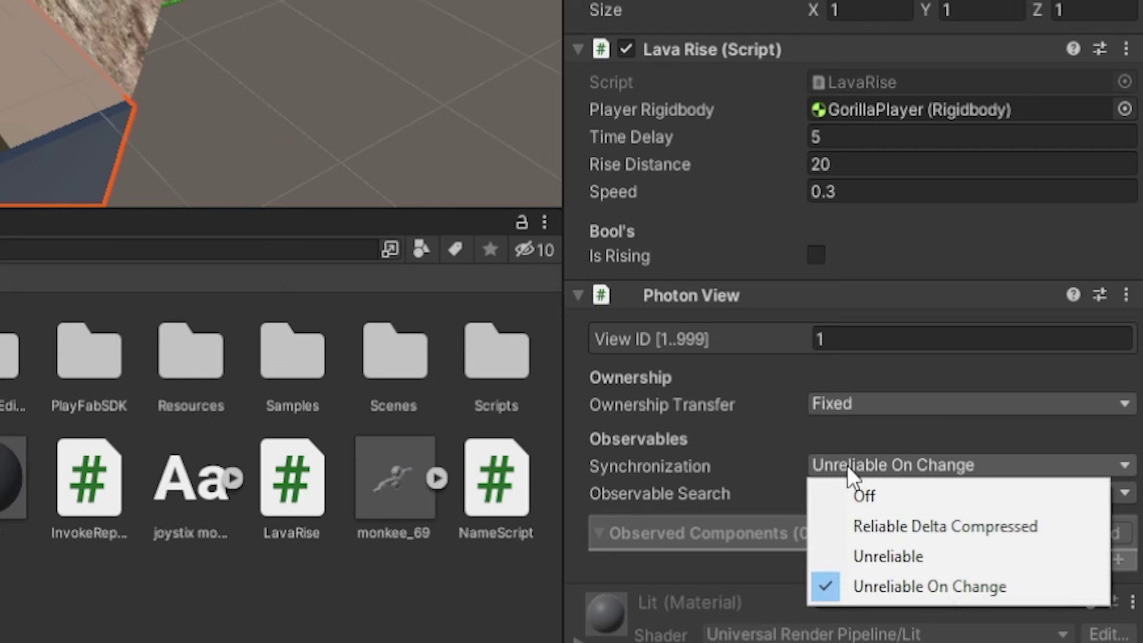
pyautogui.click(887, 527)
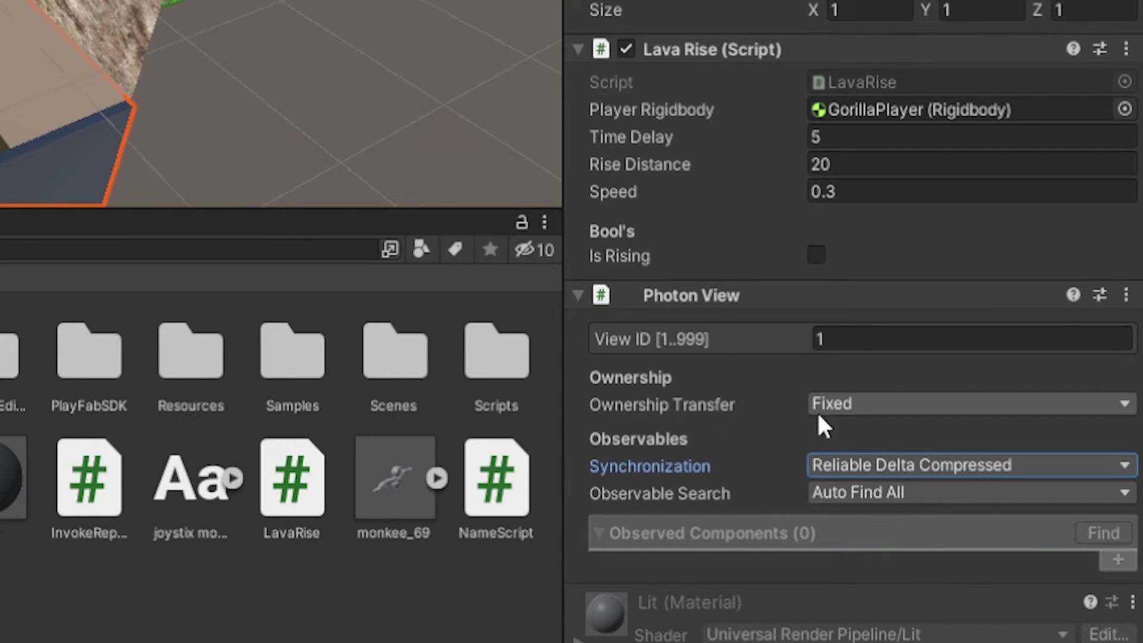
pyautogui.click(1061, 409)
pyautogui.click(937, 466)
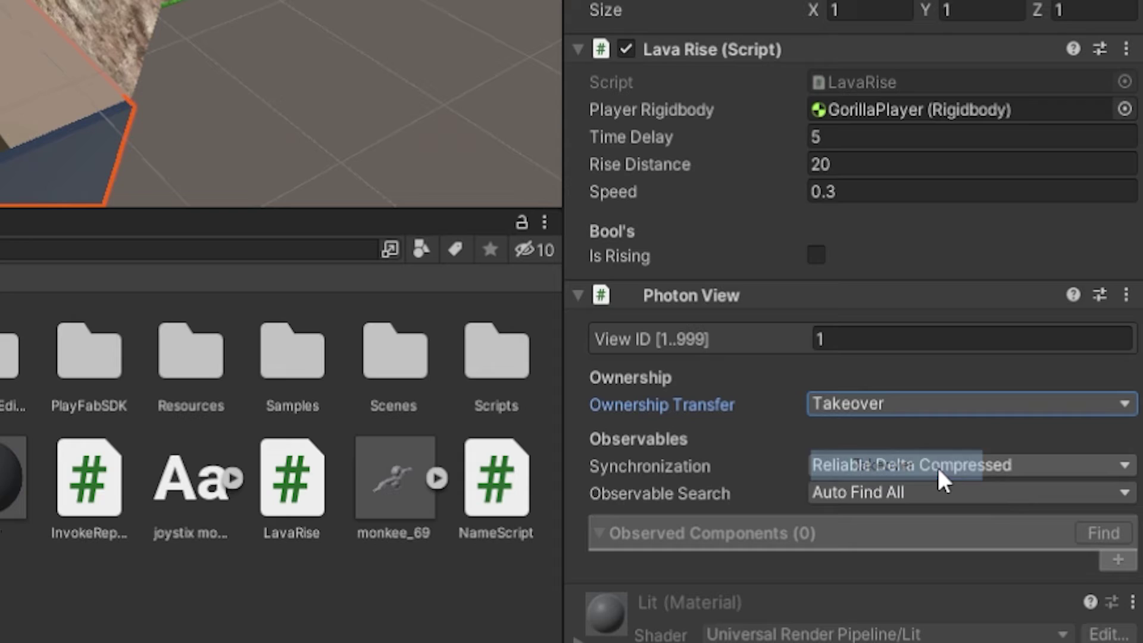
# - Add a Photon Transform View to the Lava cube and toggle local-coordinate syncing
pyautogui.click(769, 617)
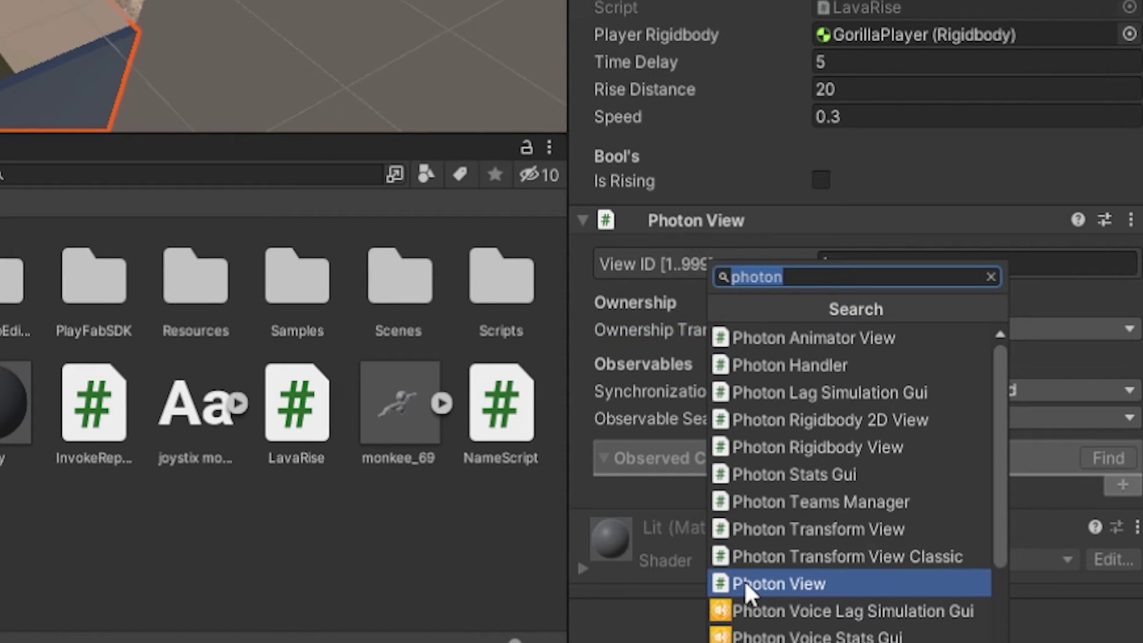
pyautogui.click(823, 533)
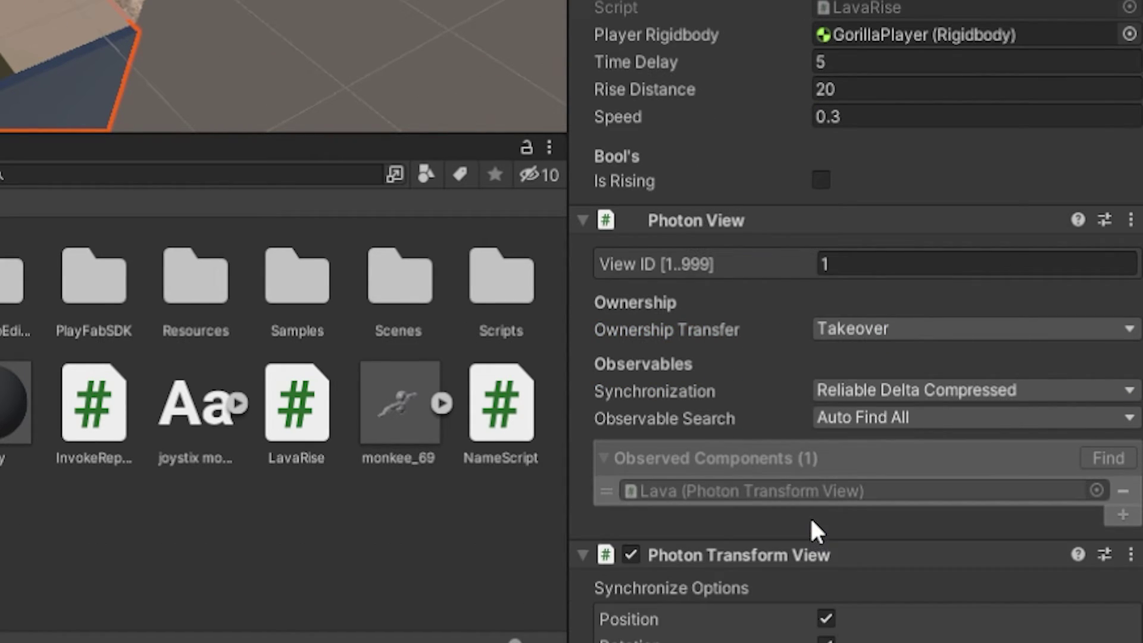
pyautogui.scroll(-5, 809, 516)
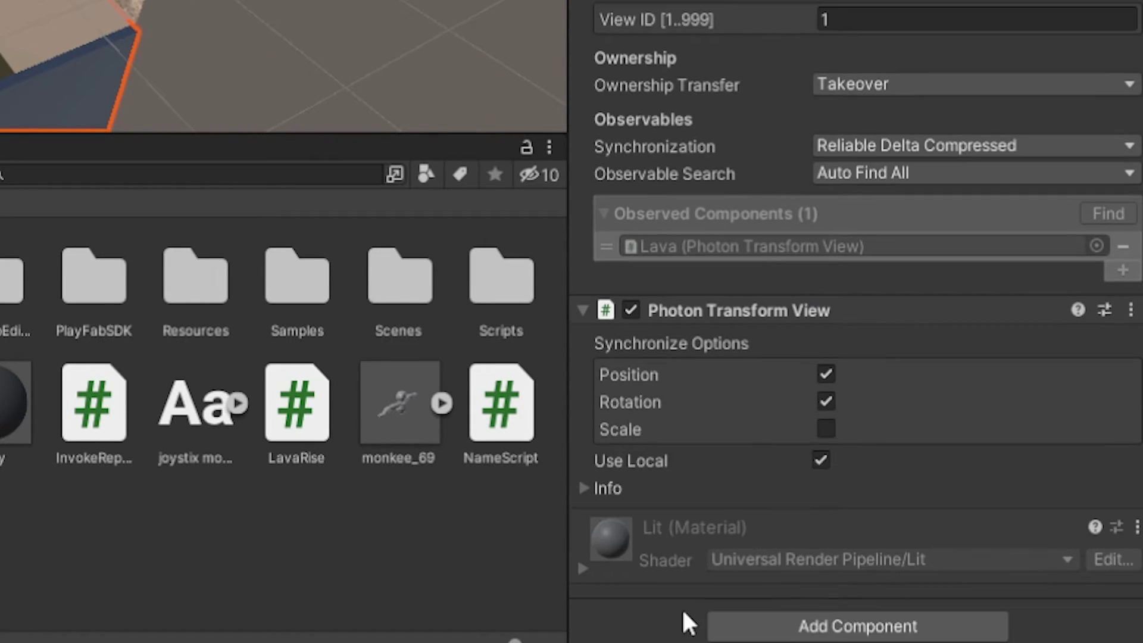
pyautogui.click(823, 458)
pyautogui.scroll(10, 831, 515)
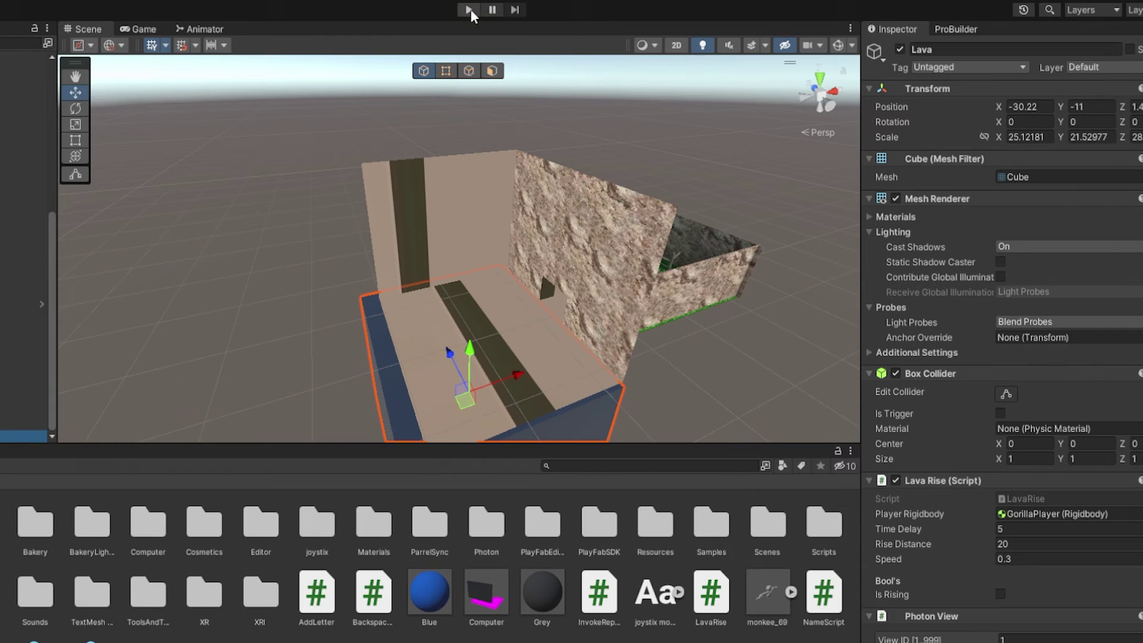
# - Enter play mode and fly the view toward the green platform and wall
pyautogui.click(464, 10)
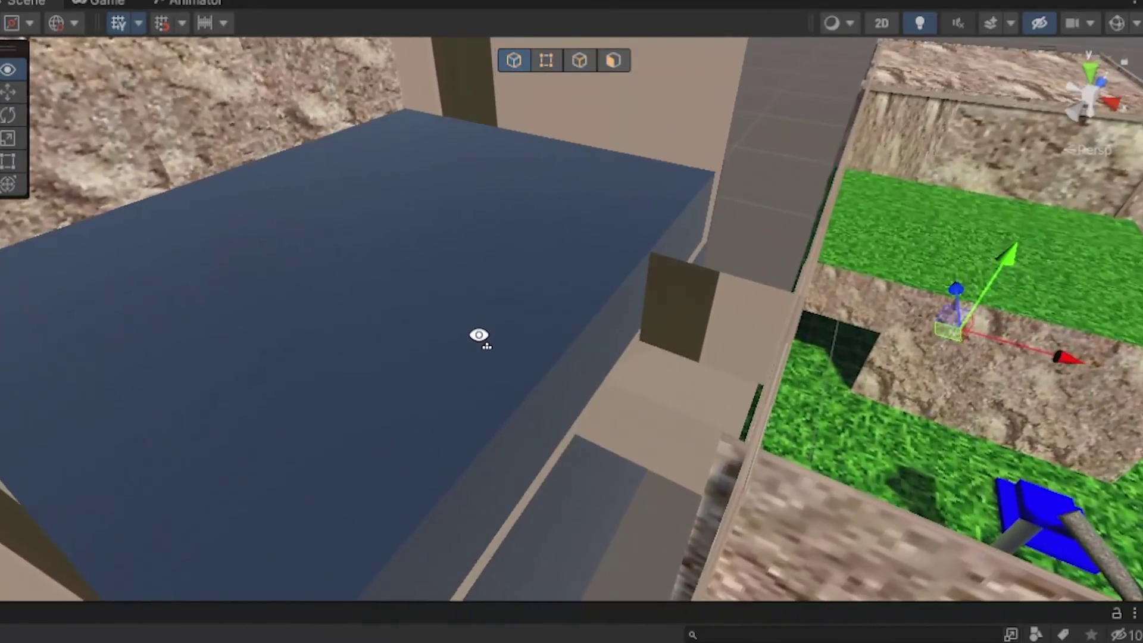
pyautogui.moveTo(518, 318); pyautogui.dragTo(700, 386, button='right')
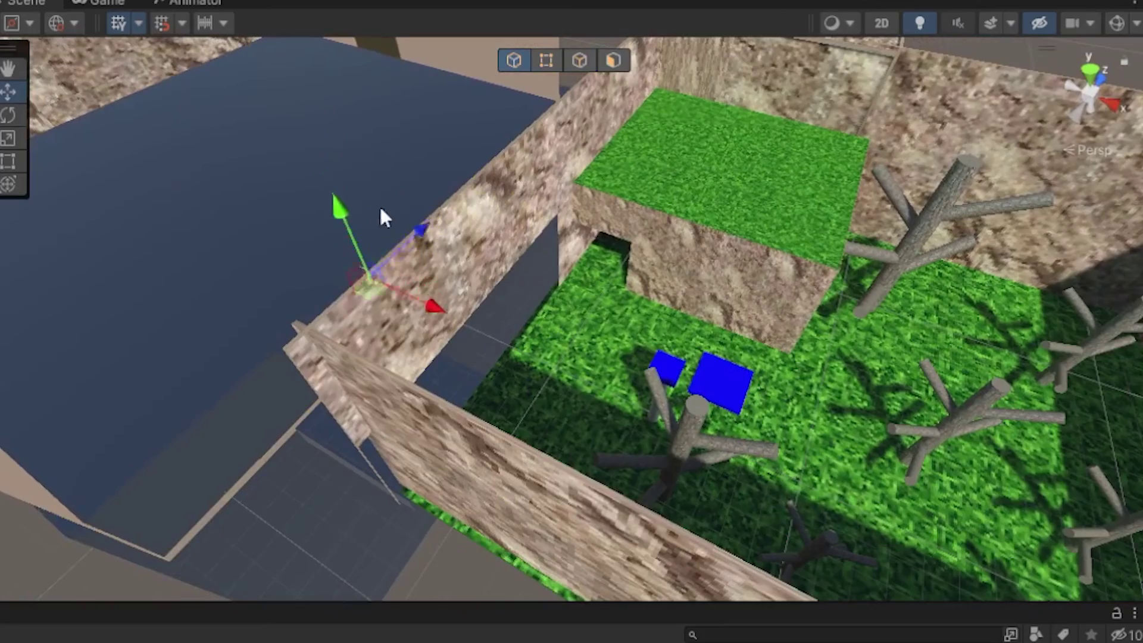
pyautogui.moveTo(383, 217); pyautogui.dragTo(515, 296, button='right')
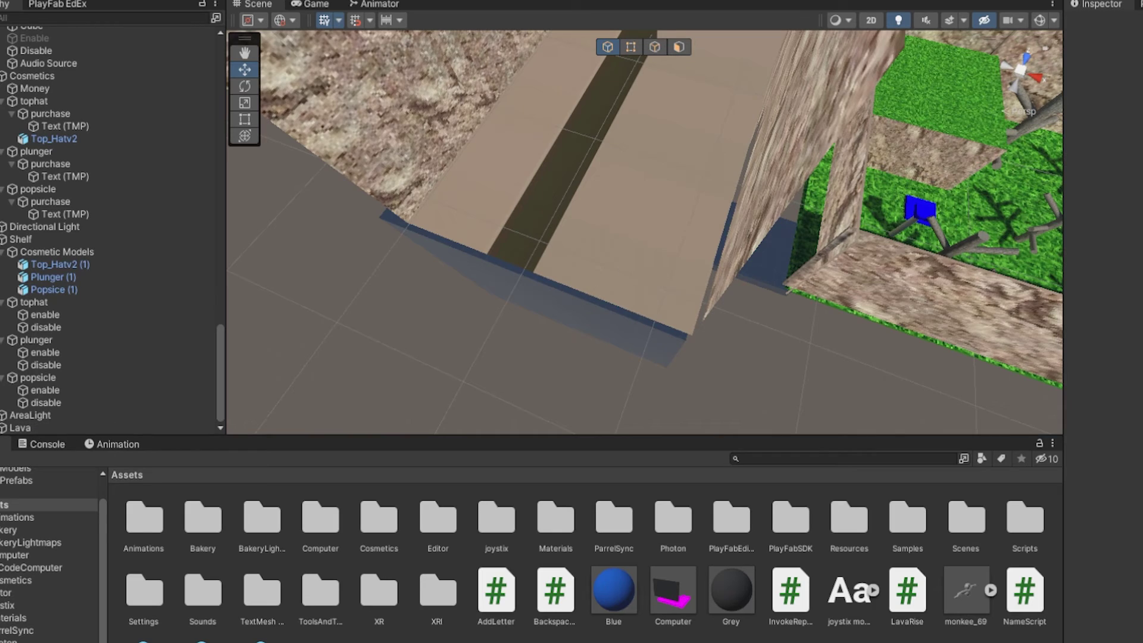
# - Re-enable the Lava cube's Box Collider in the Inspector after the play test
pyautogui.moveTo(673, 303); pyautogui.dragTo(672, 305, button='right')
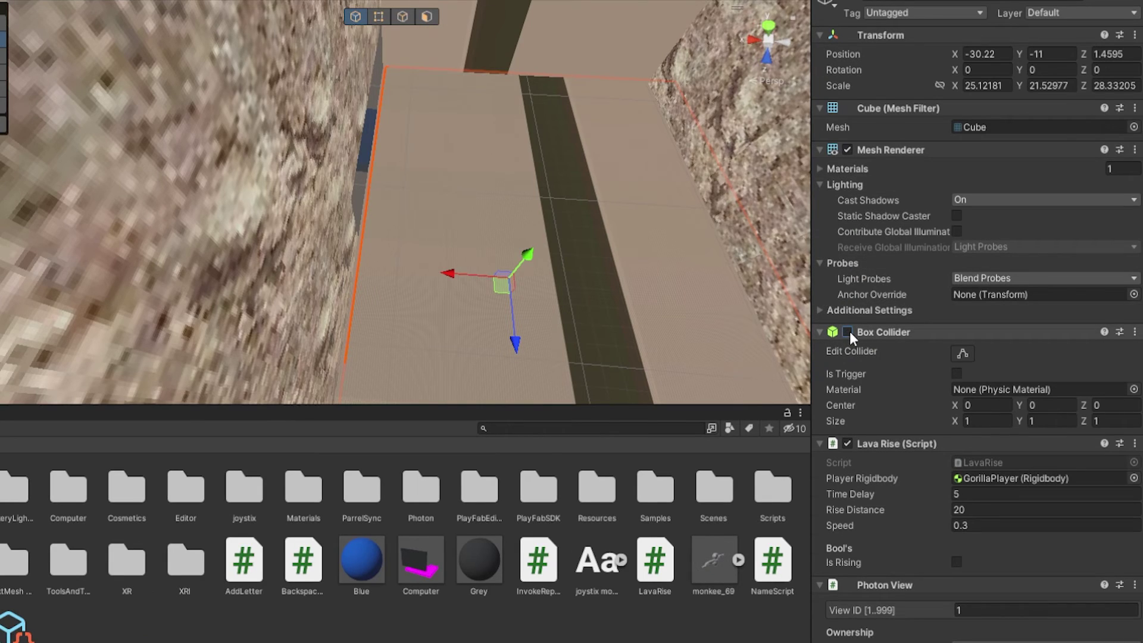
pyautogui.click(848, 332)
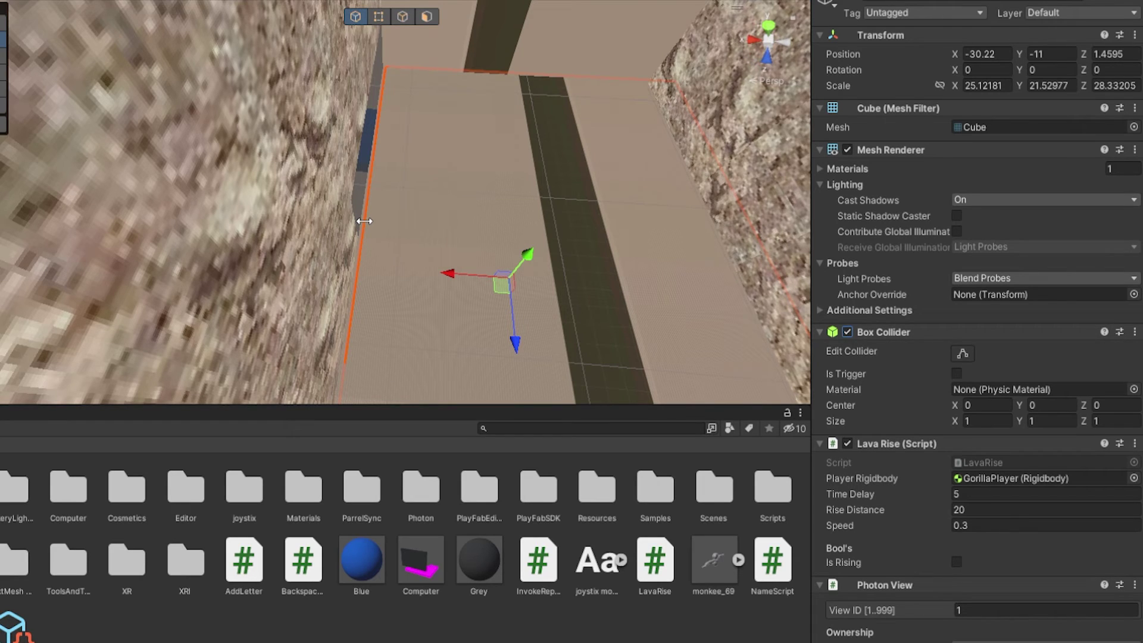
pyautogui.scroll(-5, 863, 531)
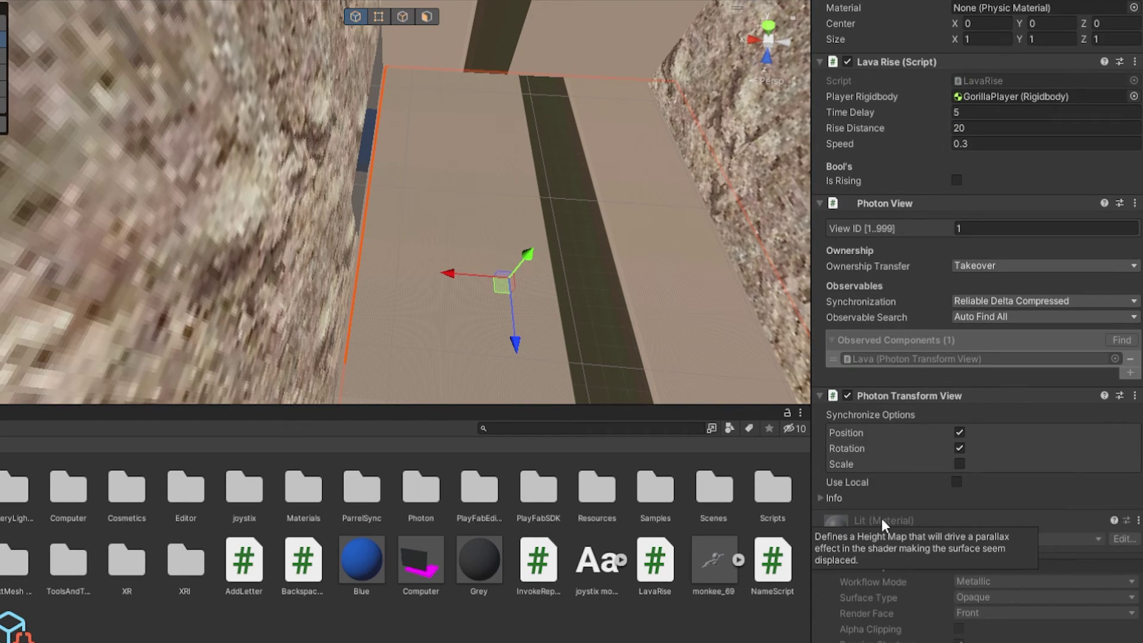